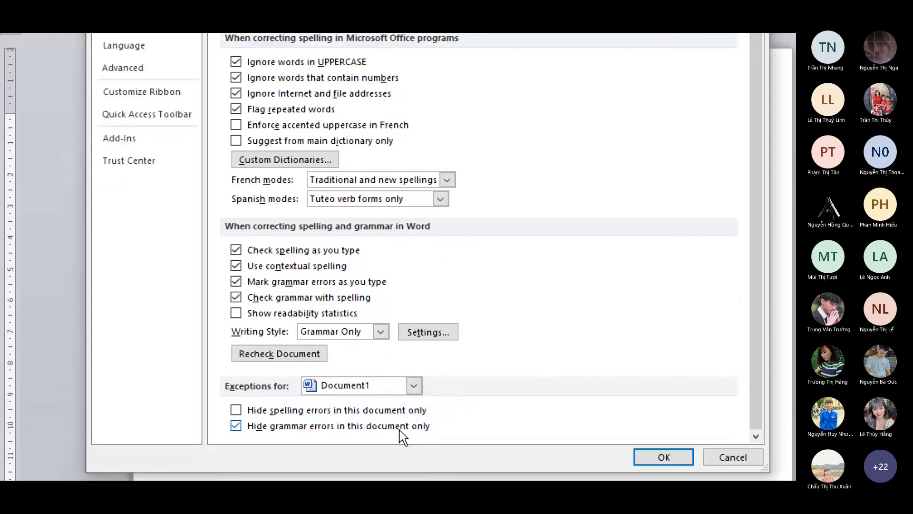
Step: Turn on hiding of both spelling errors and grammar errors for this document only in the proofing exceptions
click(396, 408)
click(401, 427)
click(401, 427)
click(357, 425)
click(359, 426)
click(346, 412)
click(353, 426)
click(356, 410)
click(364, 426)
click(338, 410)
click(345, 411)
scroll(605, 388, up, 1)
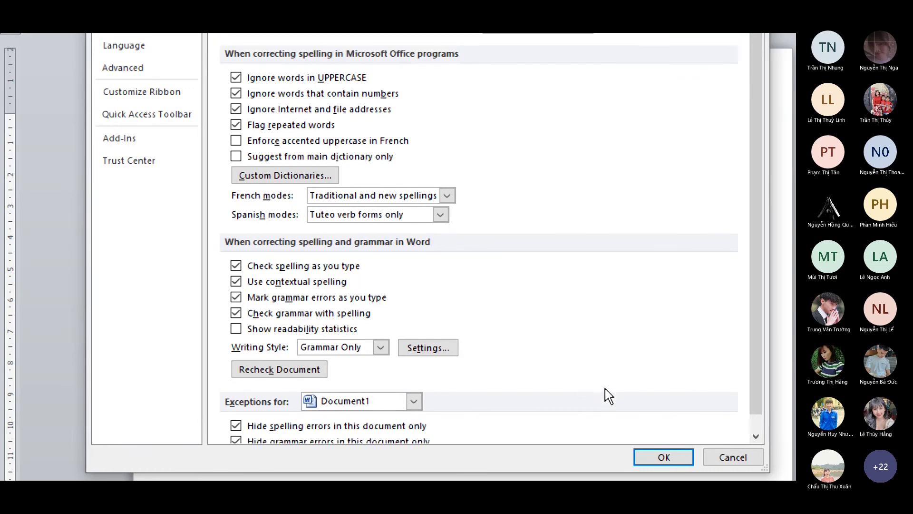
scroll(605, 389, down, 1)
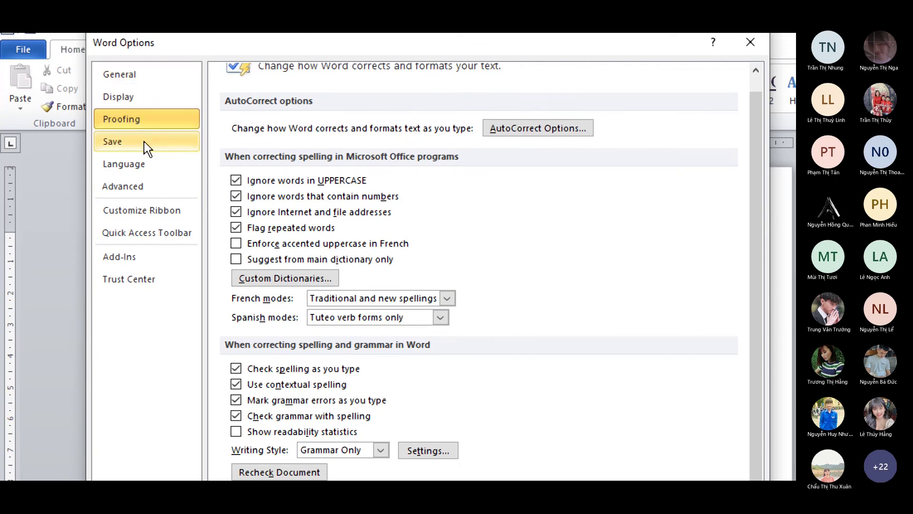
Step: Show the document saving options and open the AutoRecover interval in minutes for editing
click(145, 143)
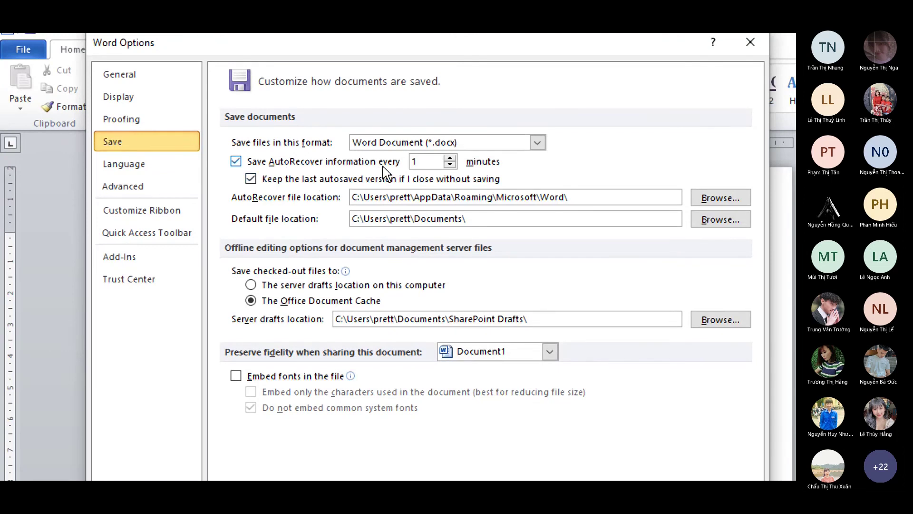
click(434, 162)
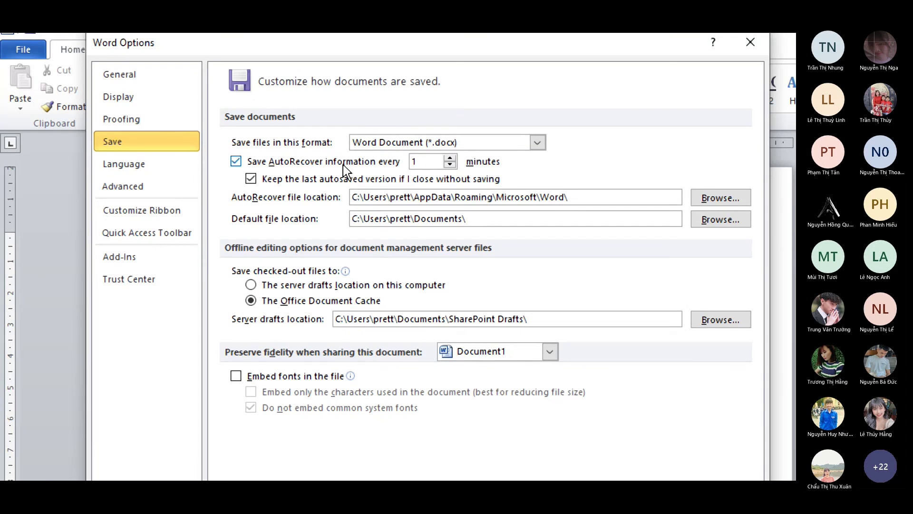
drag(418, 162, 407, 164)
click(430, 165)
drag(431, 164, 409, 160)
click(426, 162)
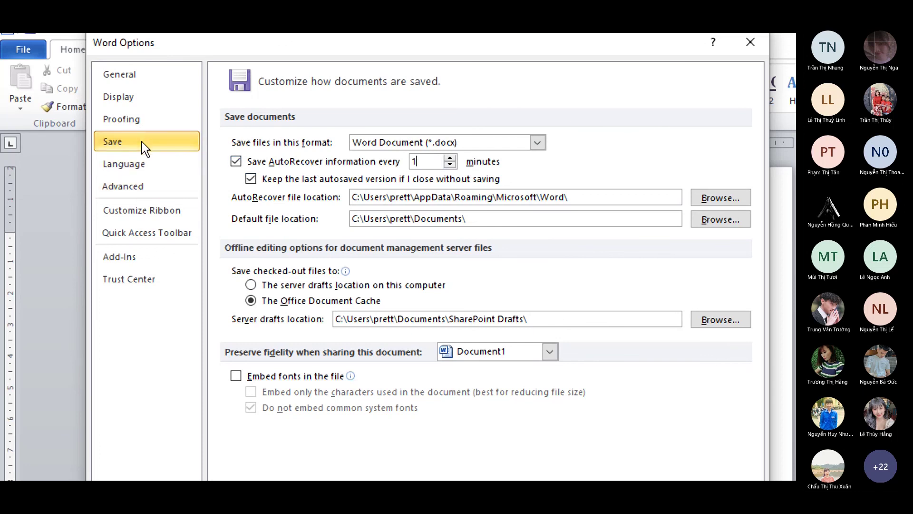
Step: In the advanced display options, try Inches as the measurement unit and set it to Centimeters
click(160, 193)
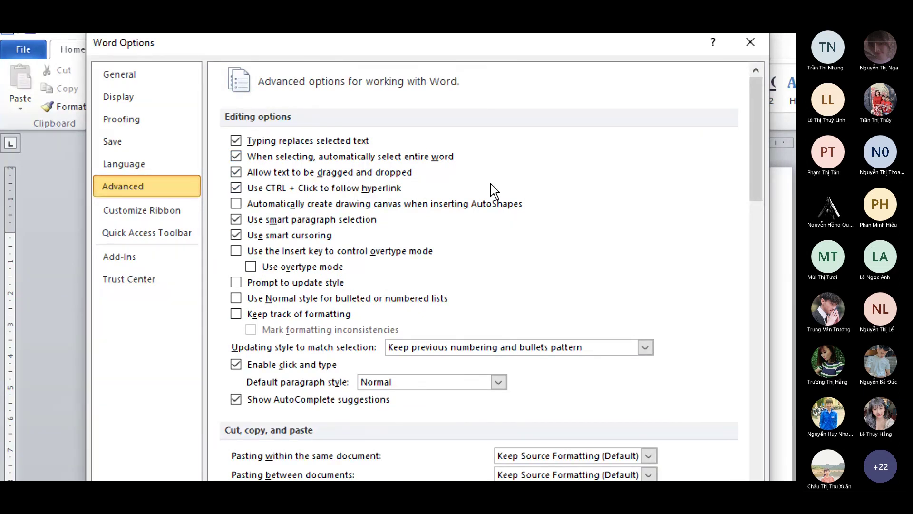
scroll(497, 178, down, 1)
scroll(505, 161, down, 4)
scroll(508, 155, down, 6)
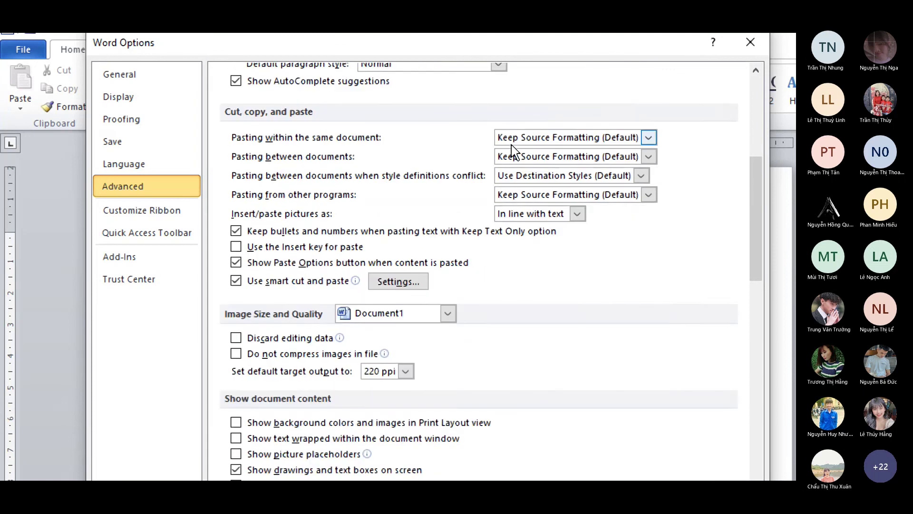
scroll(513, 150, down, 3)
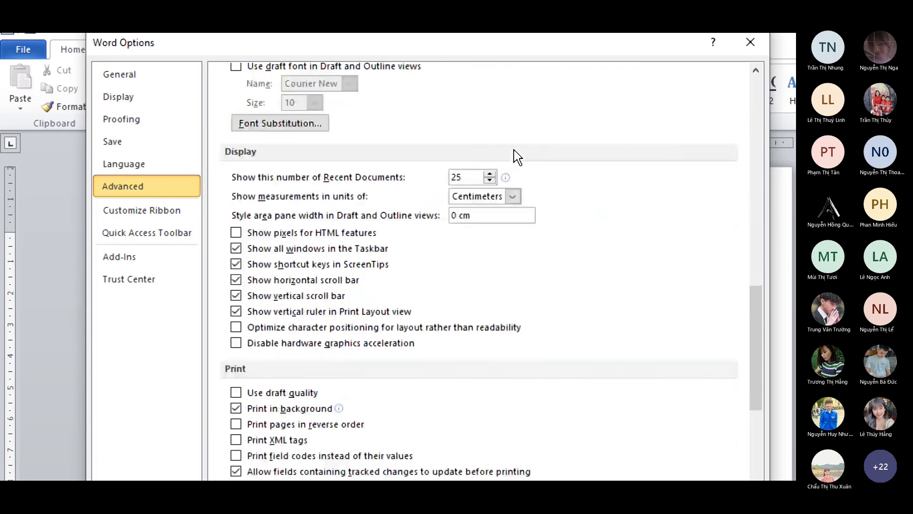
scroll(516, 157, up, 1)
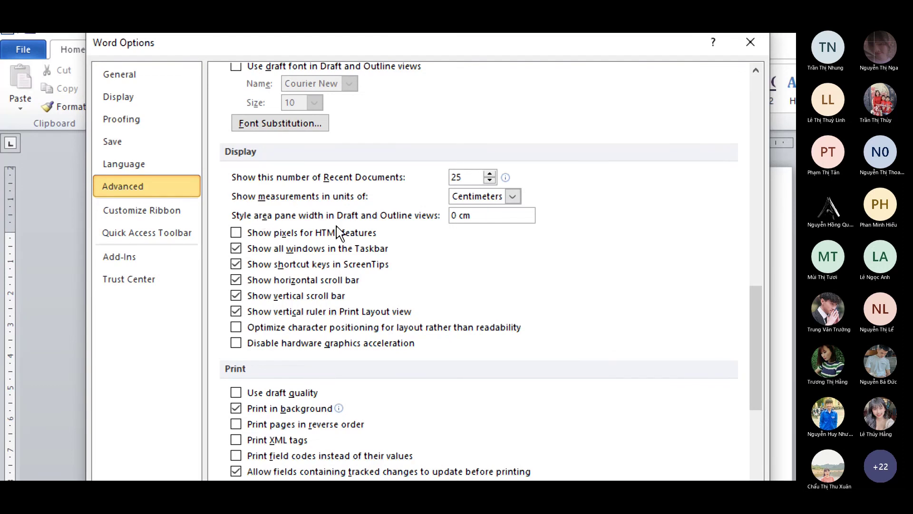
click(514, 196)
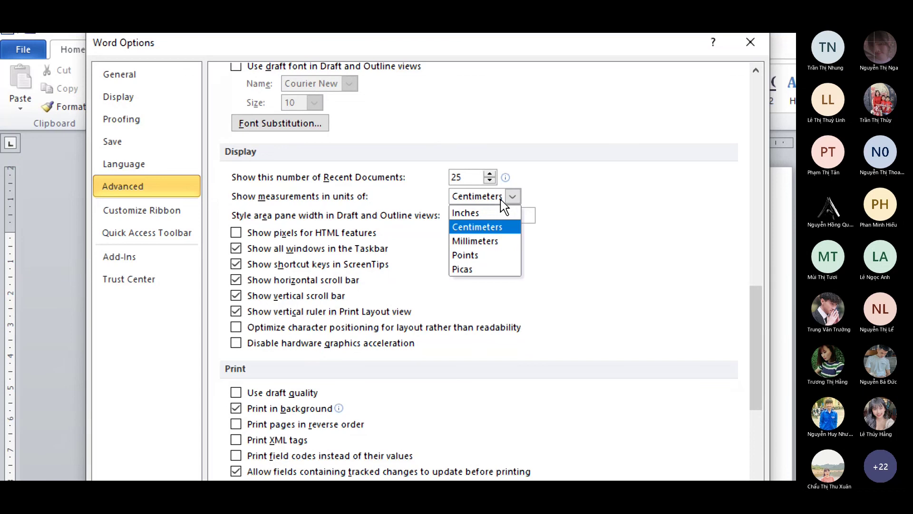
key(Up)
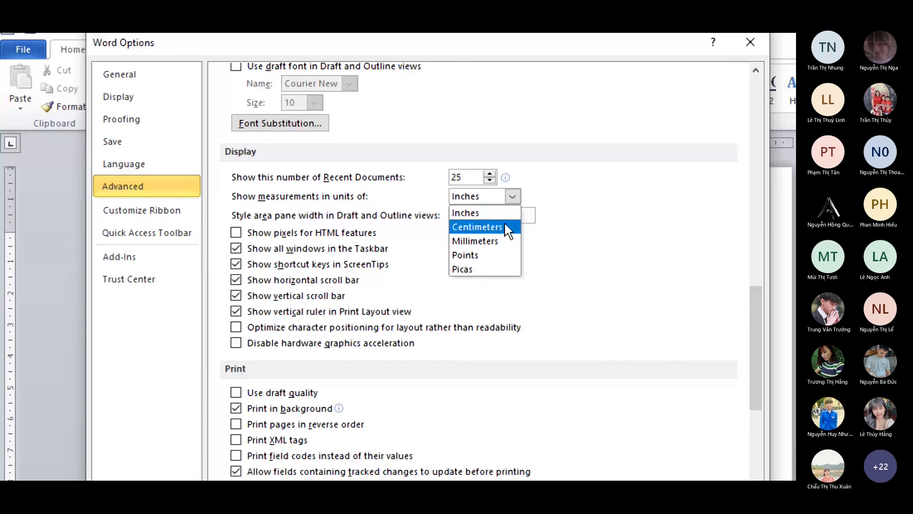
click(509, 196)
click(508, 228)
Step: Select Centimeters again from the available measurement units and apply the changed Word options
click(512, 197)
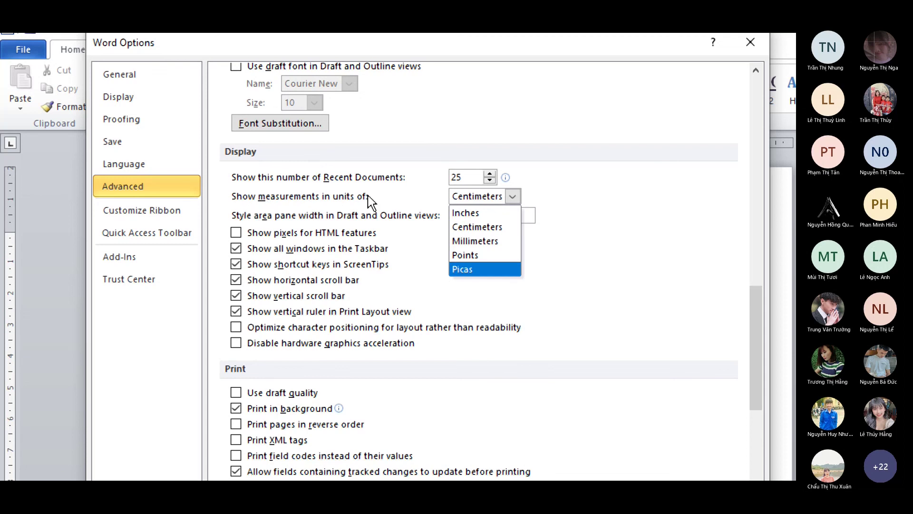
click(515, 232)
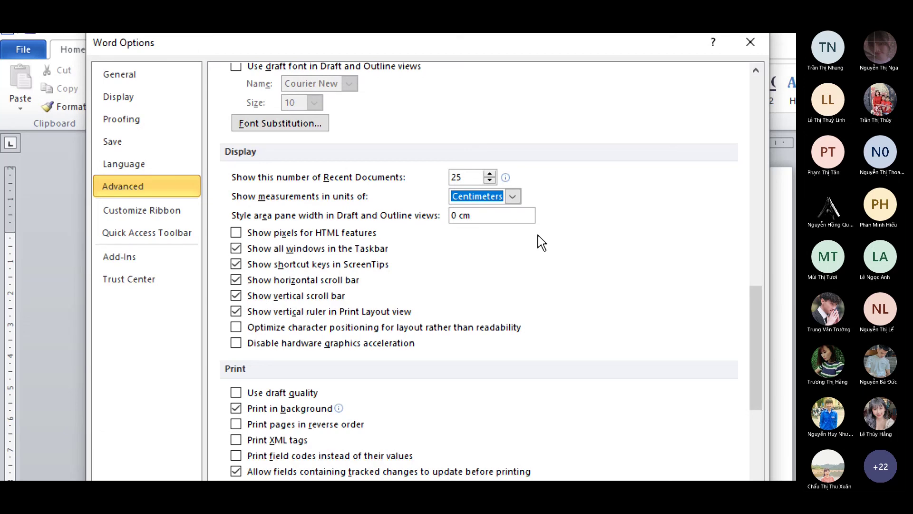
click(514, 196)
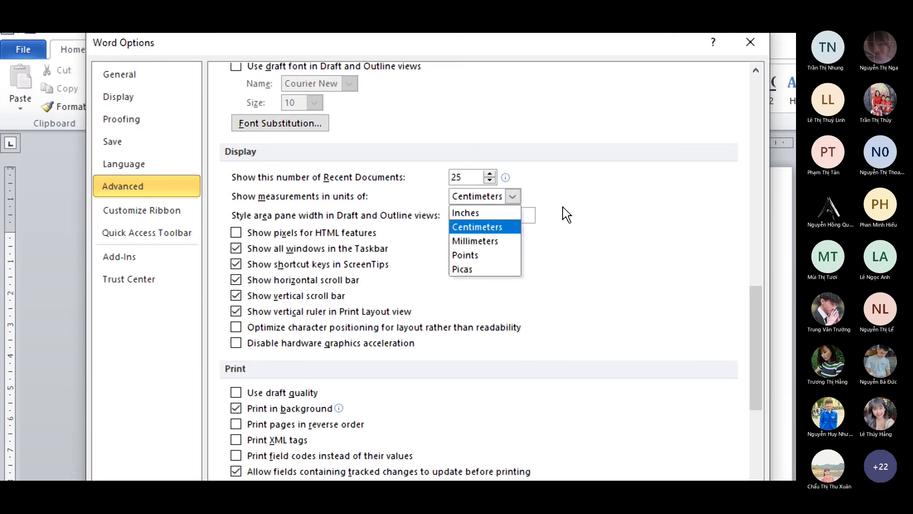
click(563, 207)
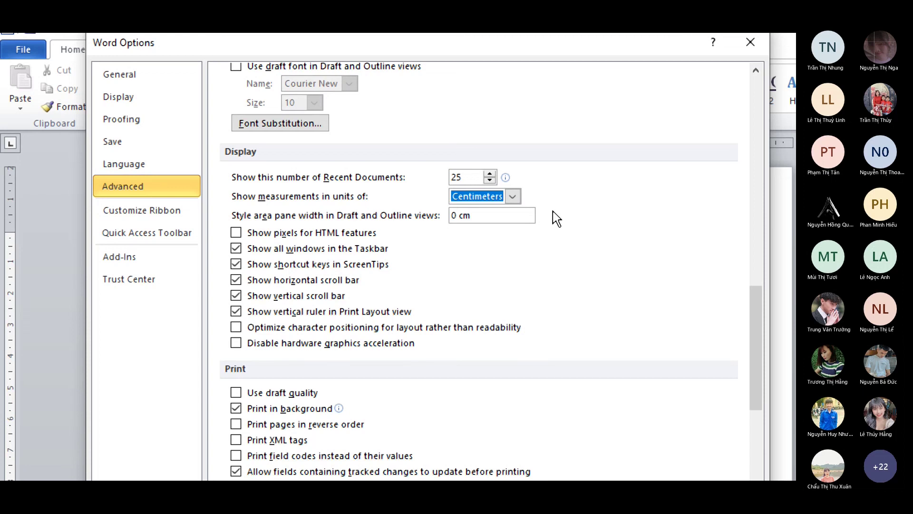
click(513, 196)
click(489, 230)
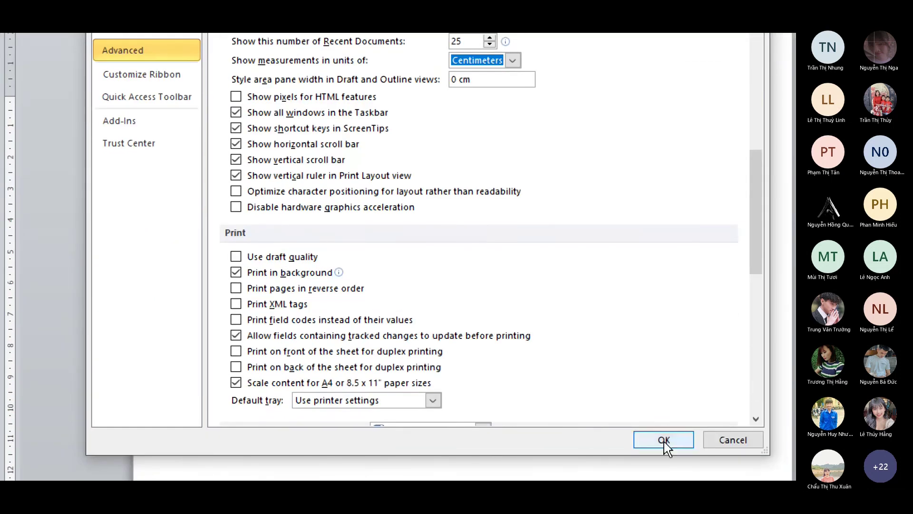
click(664, 443)
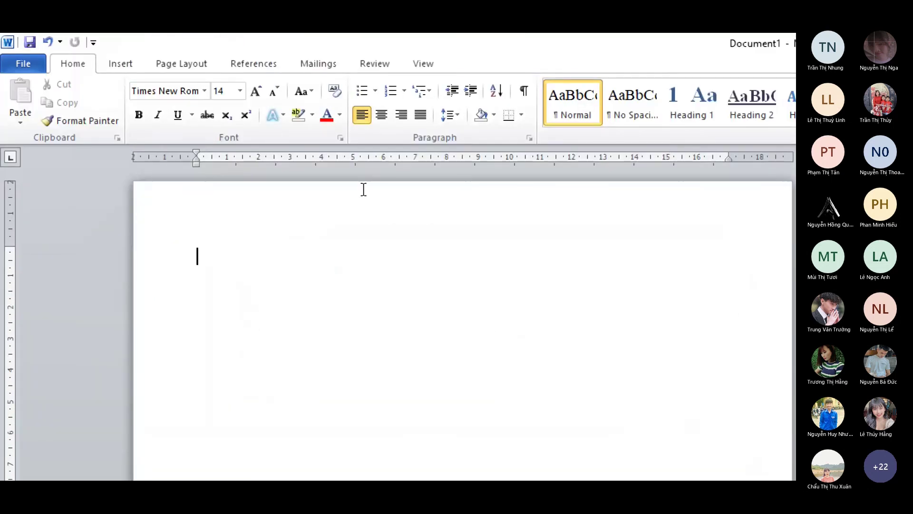